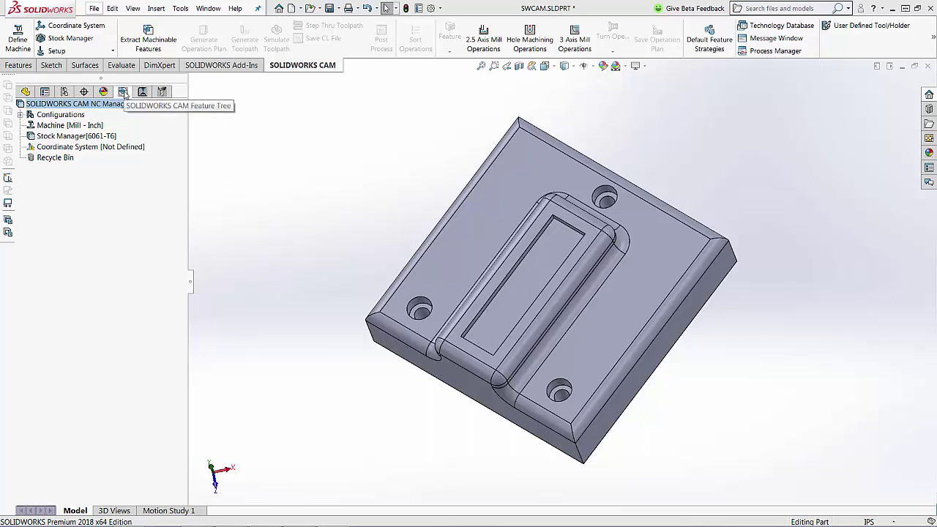
Hide the stock block and select the undefined Coordinate System to show its triad
double_click(70, 138)
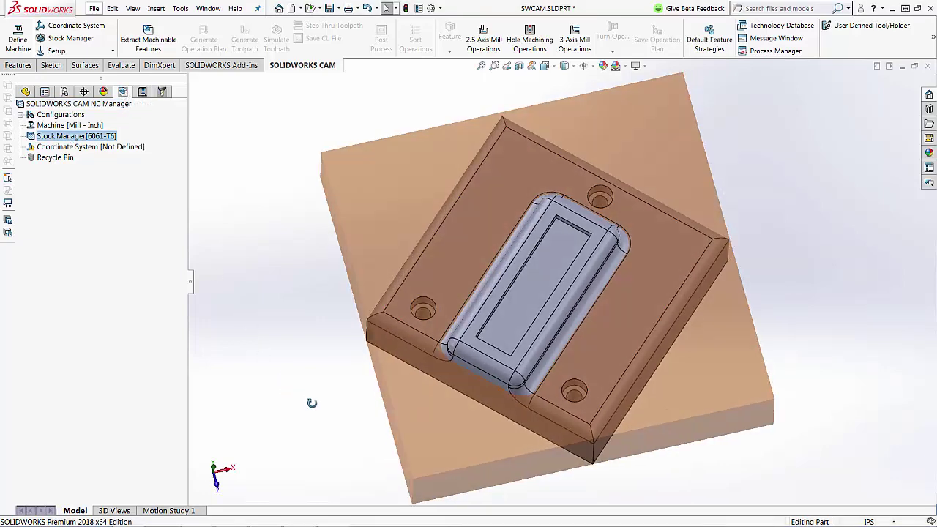
middle_click_drag(318, 369, 292, 410)
left_click(64, 137)
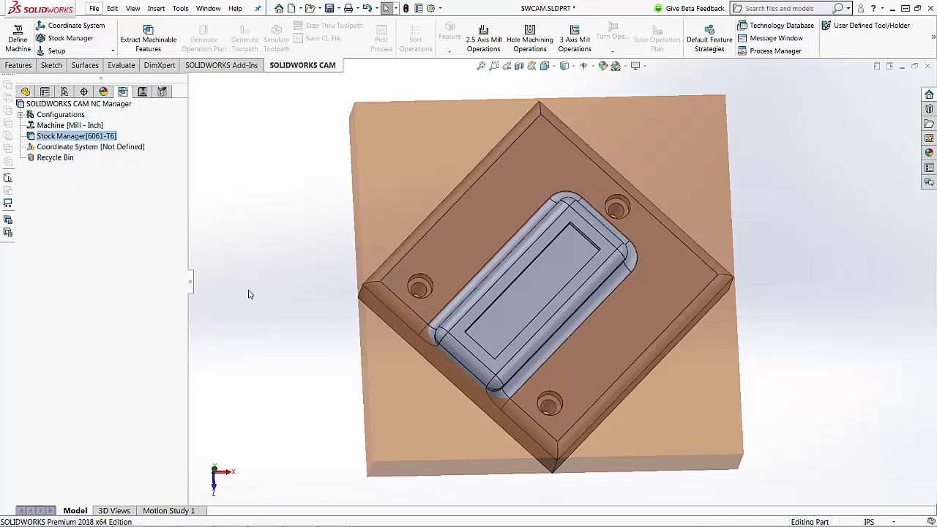
left_click(73, 148)
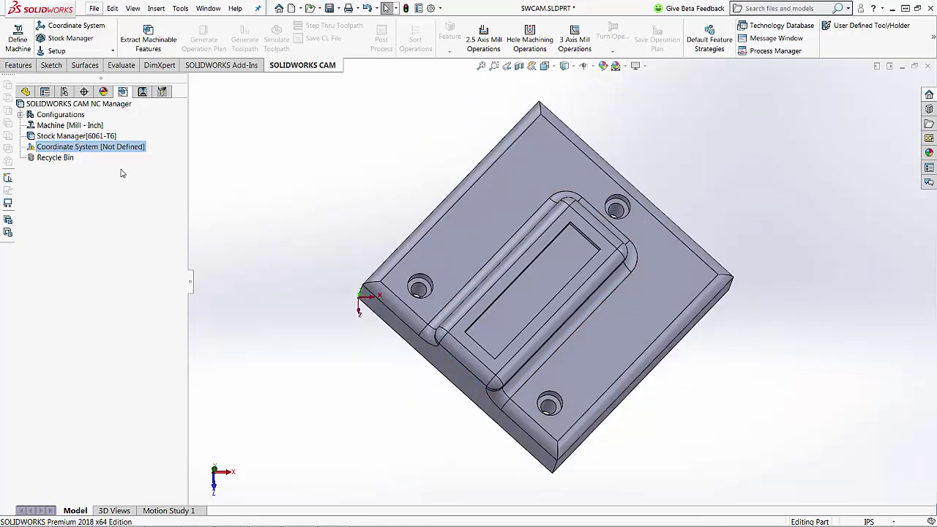
middle_click_drag(351, 364, 373, 365)
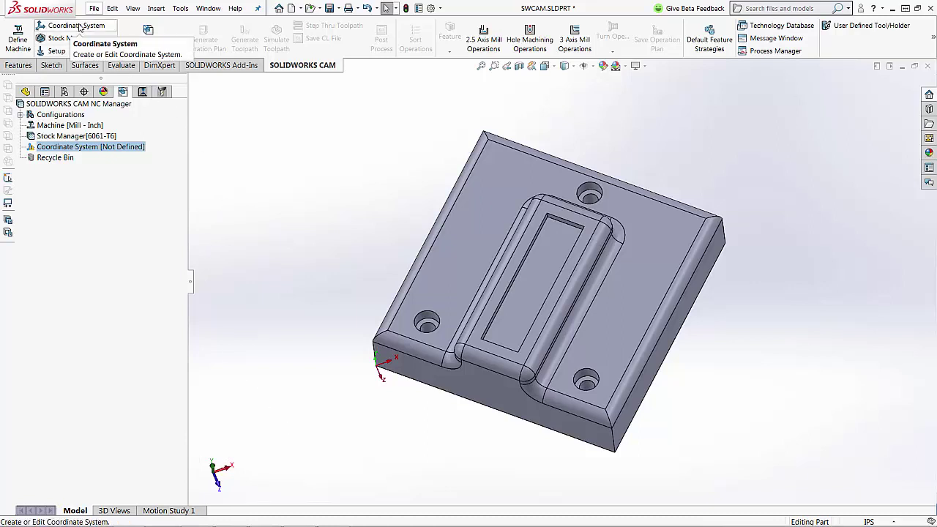
Edit the Fixture Coordinate System definition, keeping the method on User Defined with Entity origin
right_click(93, 150)
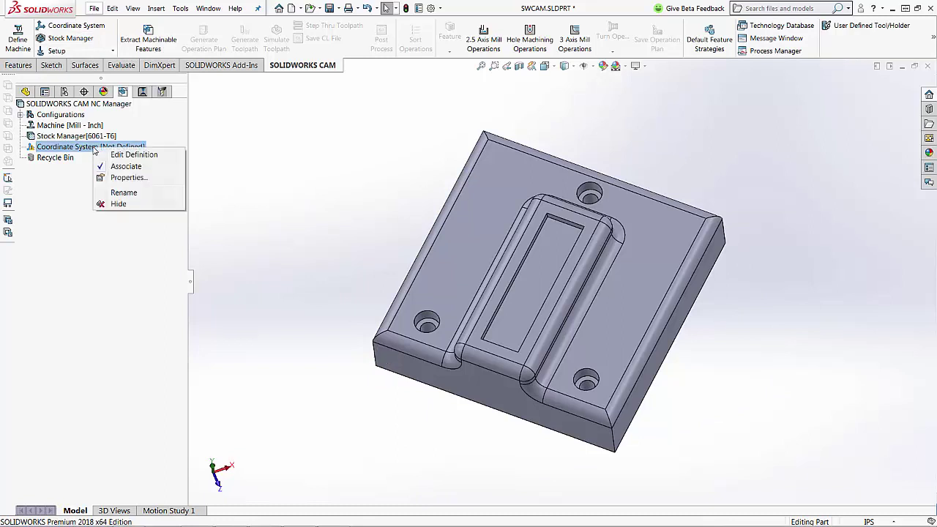
left_click(132, 156)
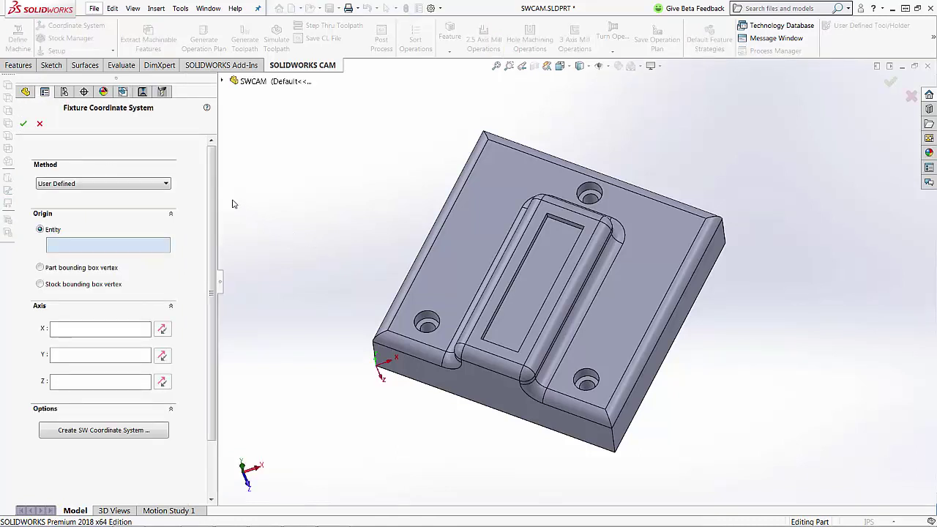
scroll(212, 182, "down", 1)
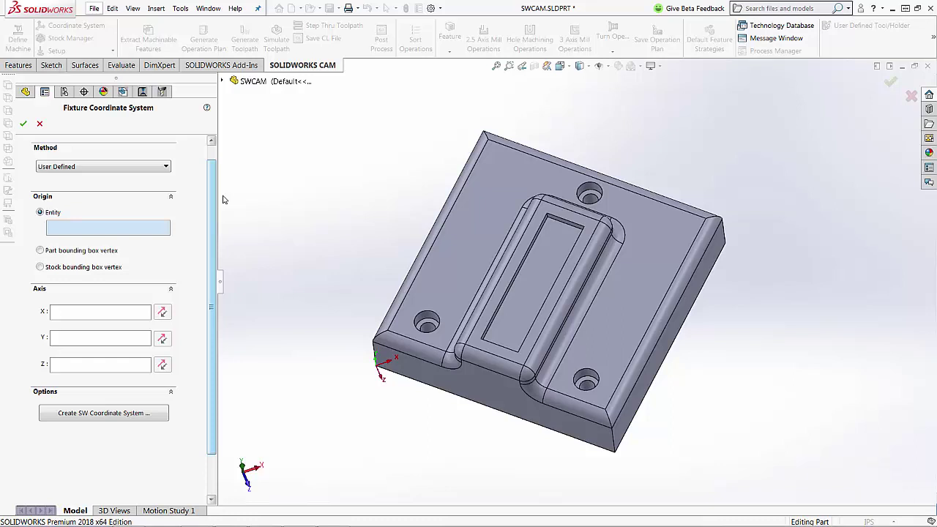
left_click(131, 167)
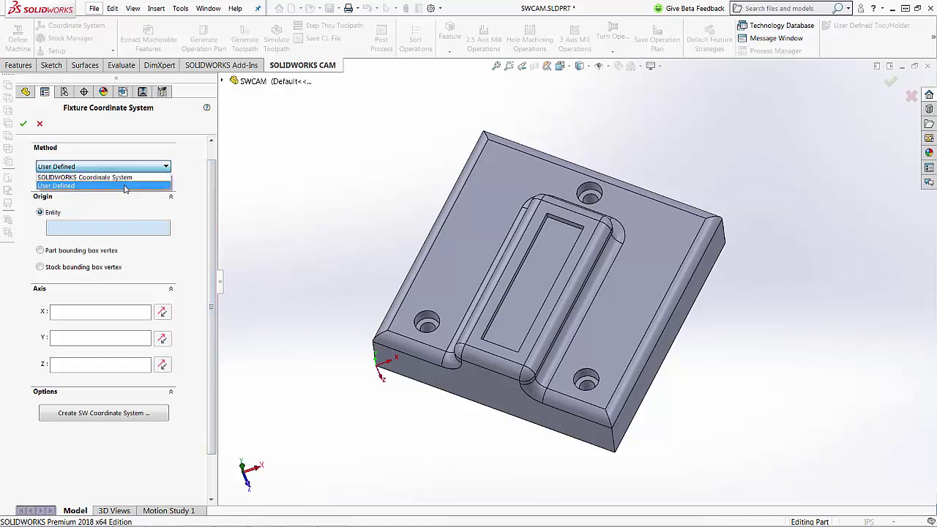
left_click(139, 156)
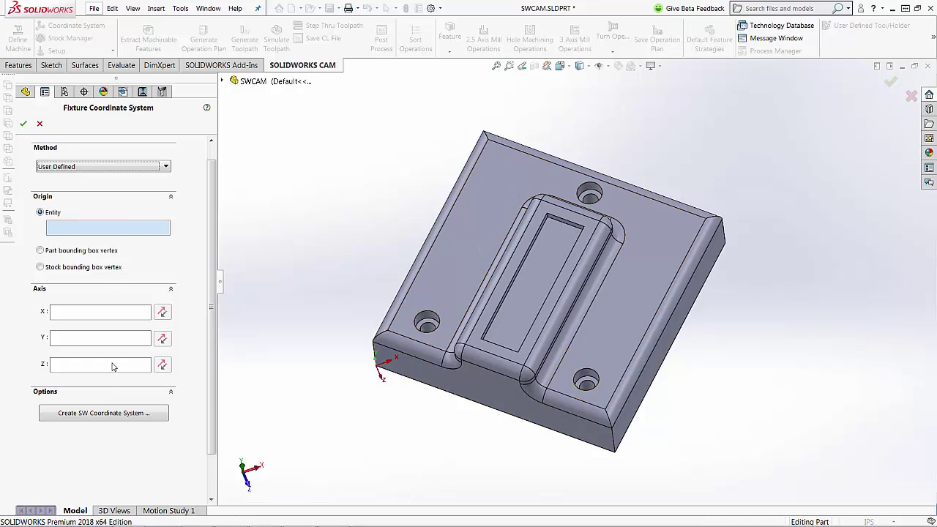
left_click(115, 167)
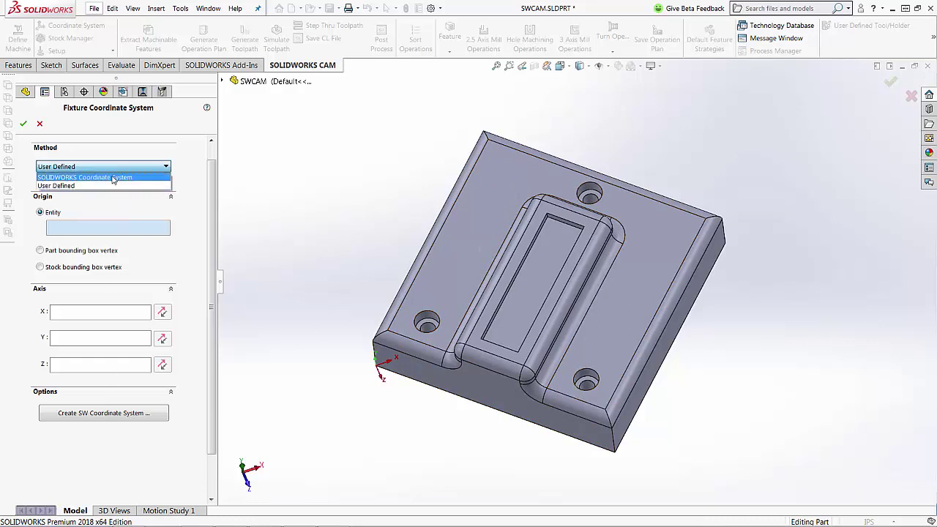
left_click(121, 153)
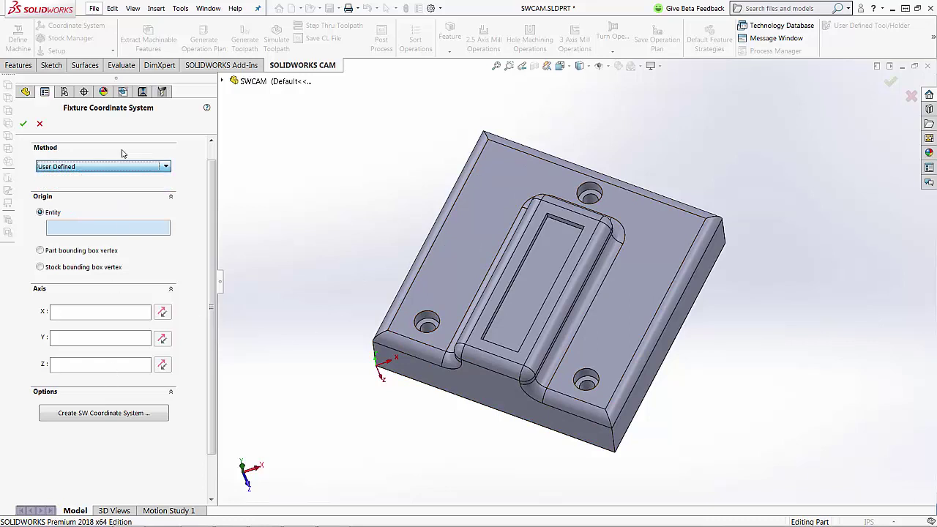
left_click(16, 66)
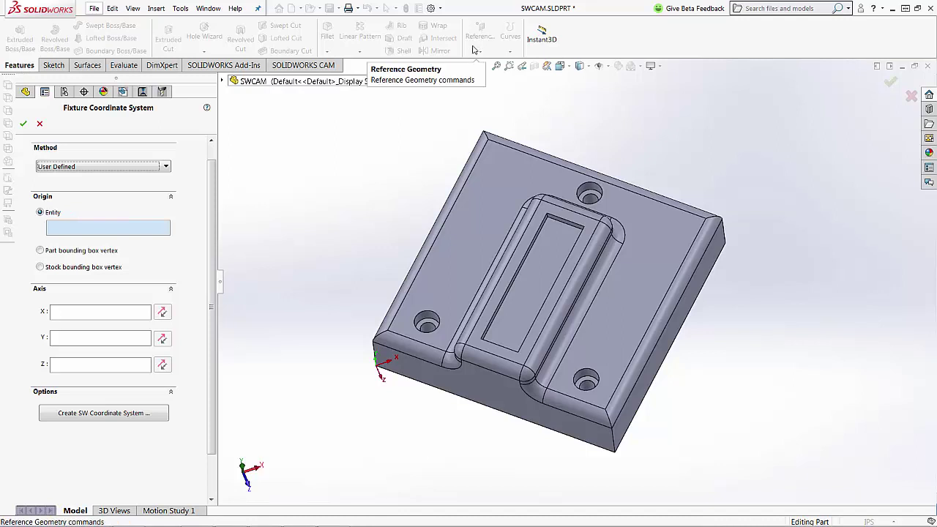
left_click(294, 68)
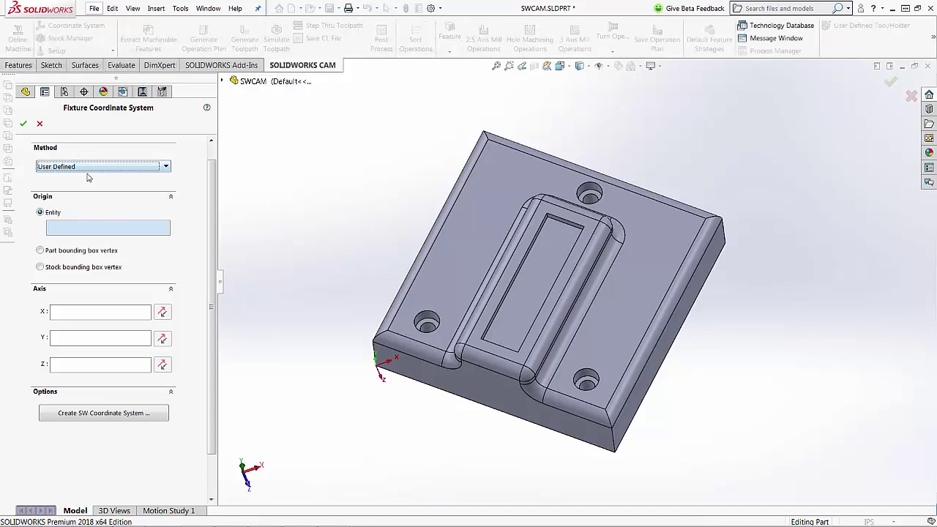
scroll(212, 167, "up", 1)
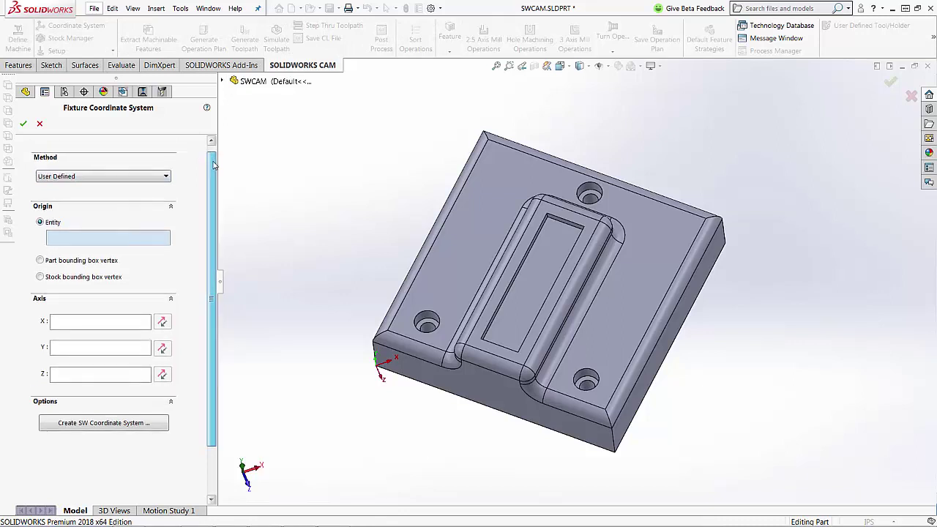
left_click(88, 261)
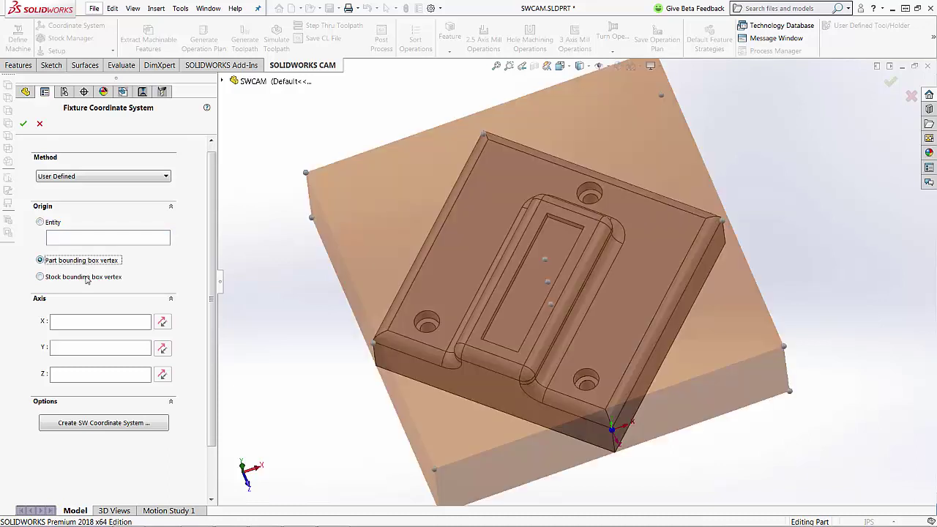
left_click(86, 279)
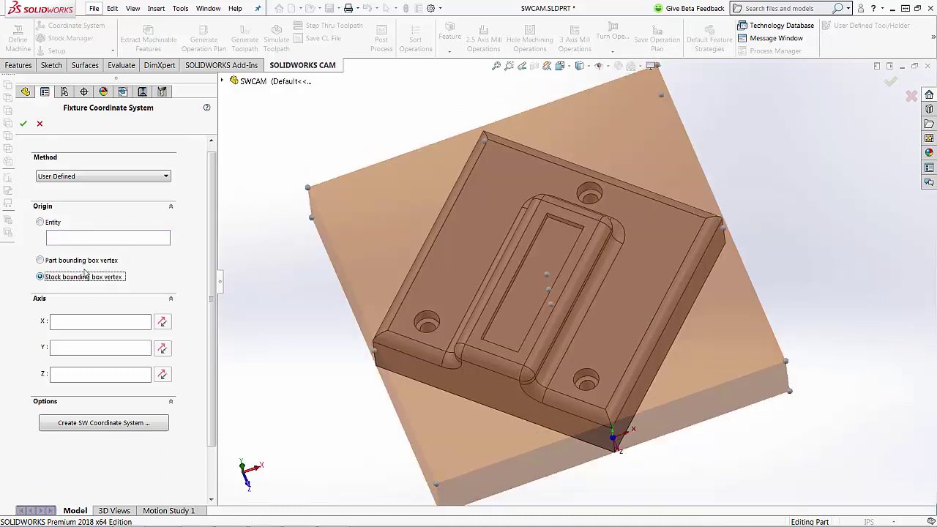
left_click(86, 260)
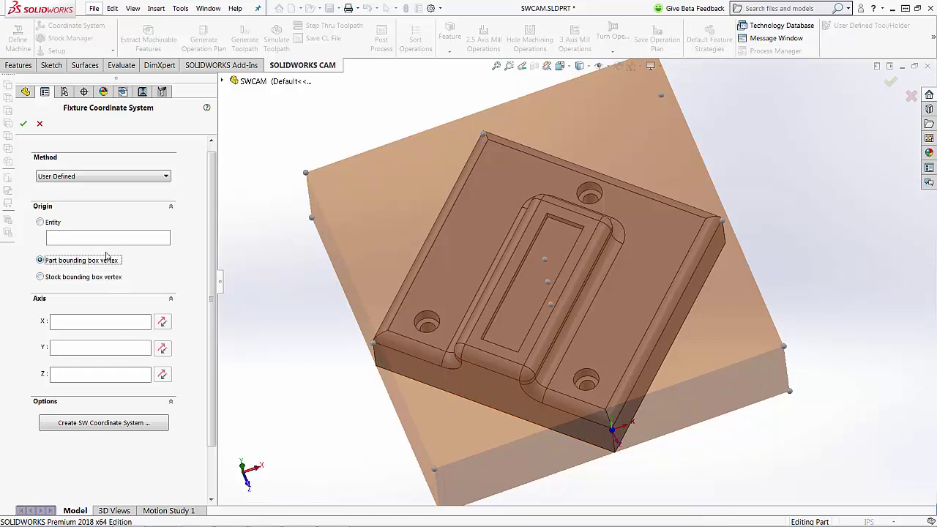
left_click(56, 223)
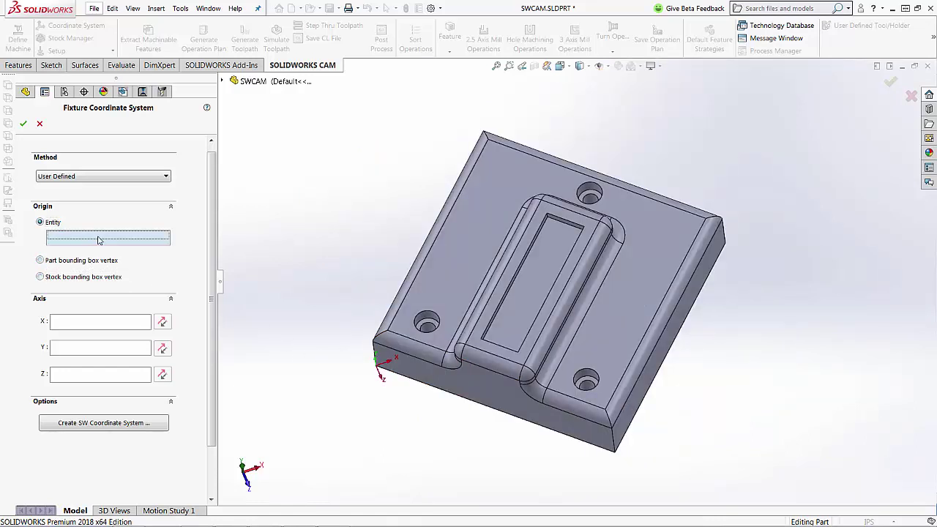
Set the fixture coordinate system origin to the part's lower-left corner vertex, CW Vertex-0
left_click(373, 343)
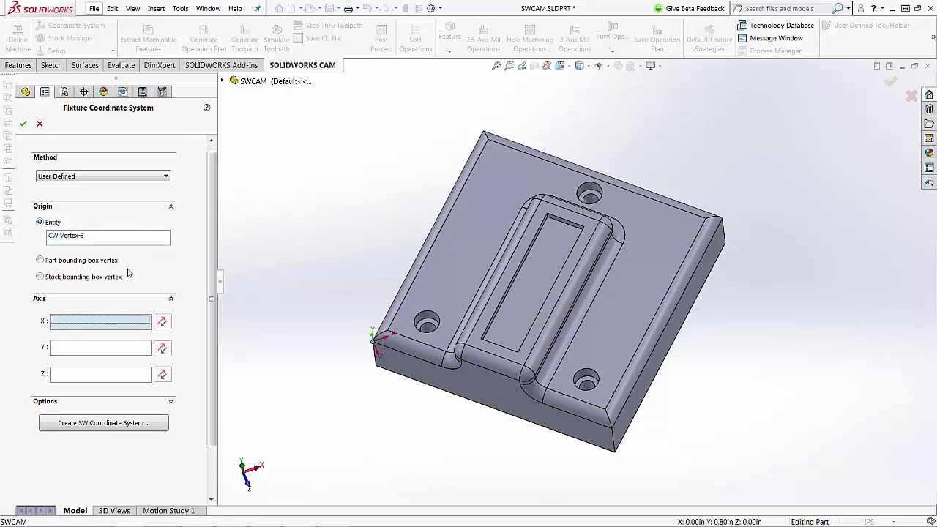
left_click(78, 237)
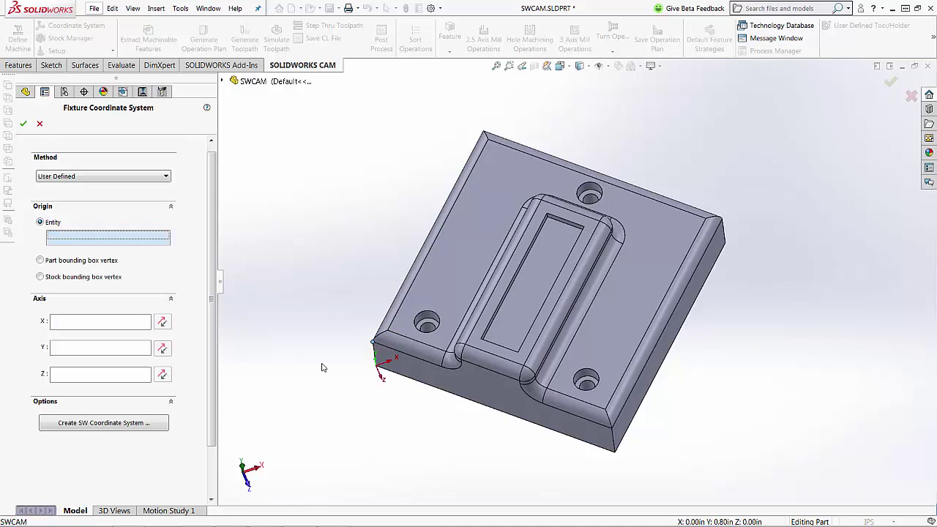
left_click(375, 361)
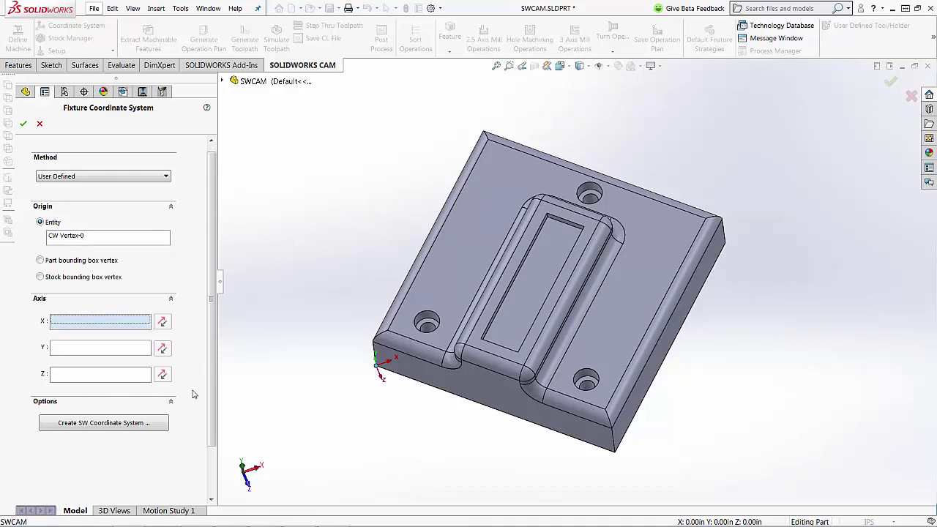
middle_click_drag(383, 432, 423, 429)
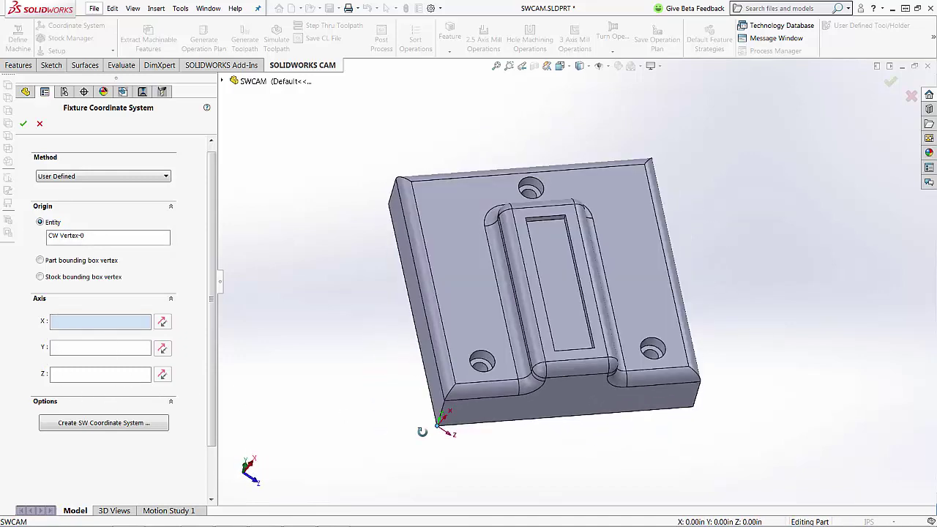
left_click(83, 322)
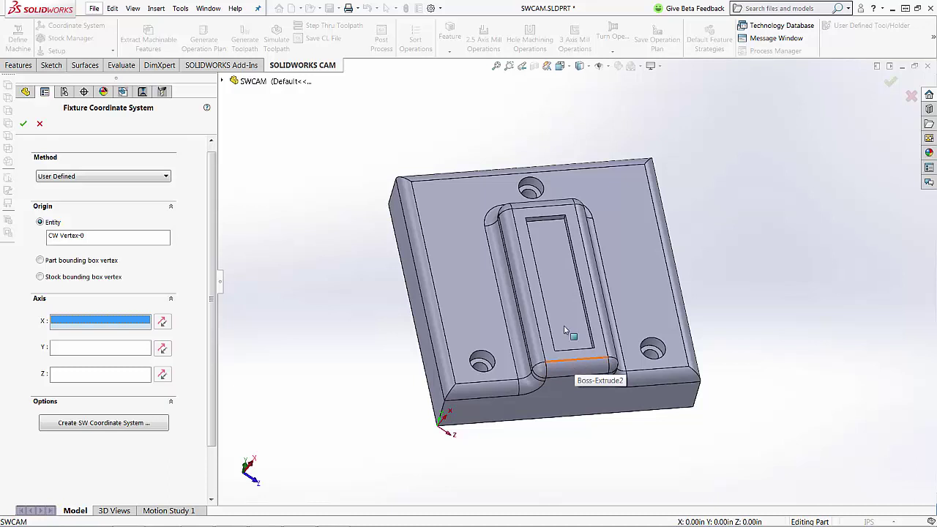
Align X with the boss's top edge (CW Edge-4) and Y with the left edge (CW Edge-5), both reversed
left_click(542, 210)
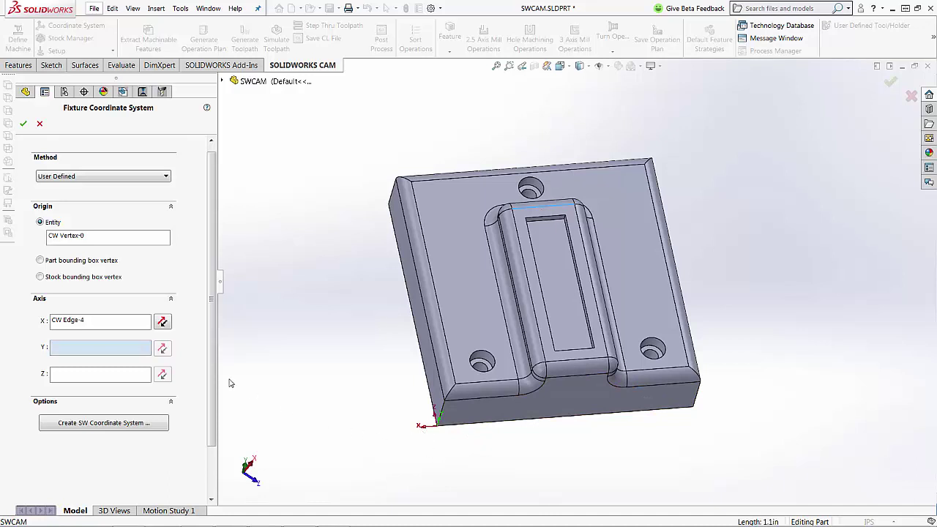
left_click(163, 323)
left_click(434, 415)
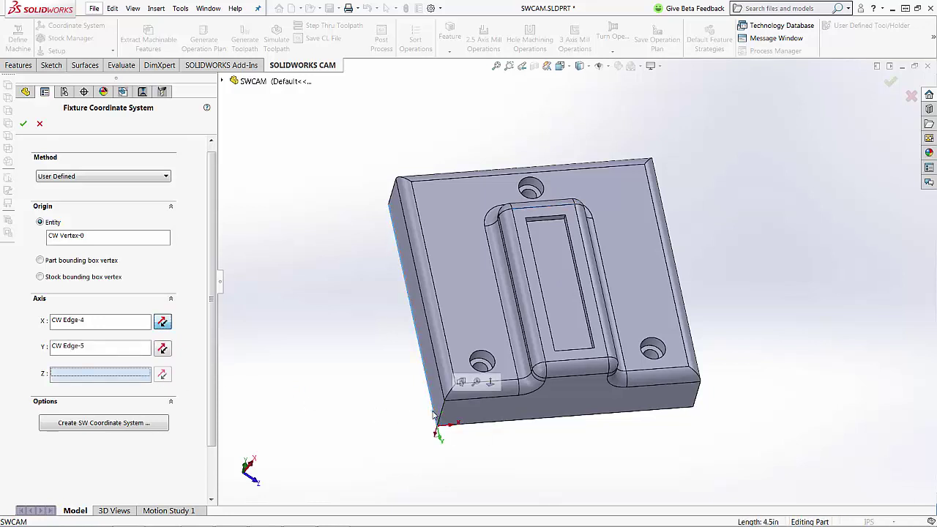
left_click(163, 348)
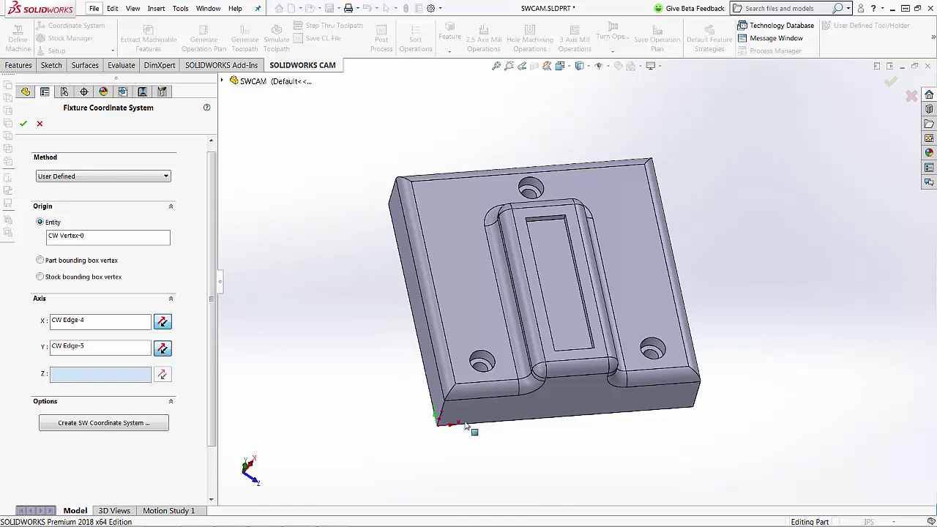
Set the Z axis along the vertical corner edge CW Edge-2, reversed to point up
middle_click_drag(472, 471, 471, 372)
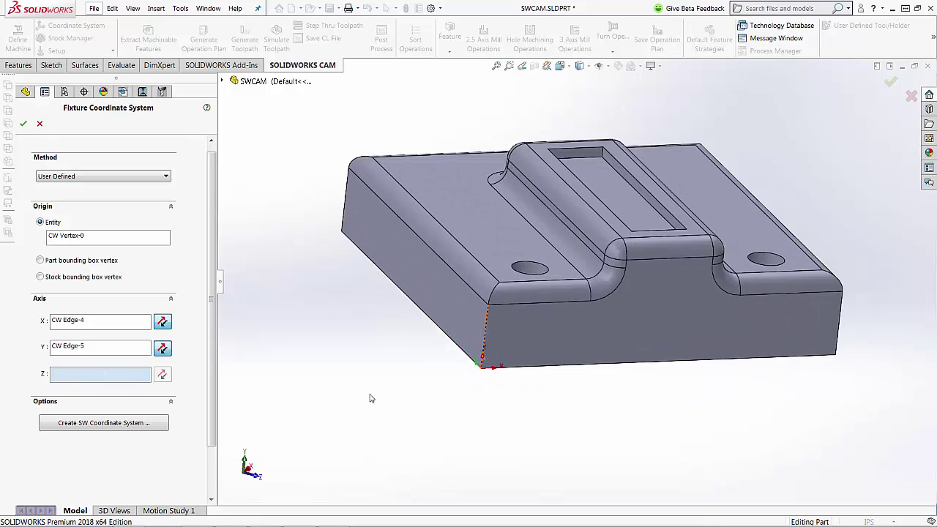
left_click(488, 322)
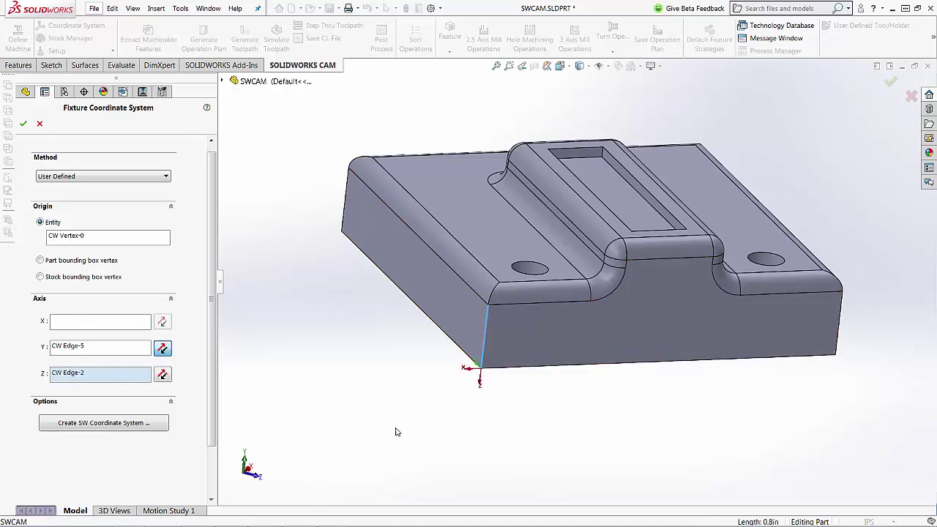
left_click(163, 374)
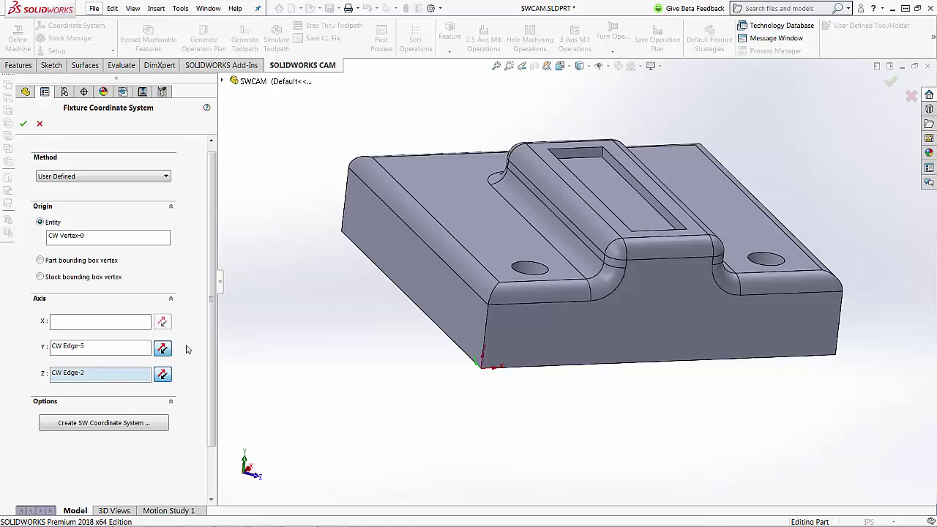
middle_click_drag(366, 330, 333, 363)
Accept the user-defined fixture coordinate system and open the Stock Manager definition for editing
left_click(23, 124)
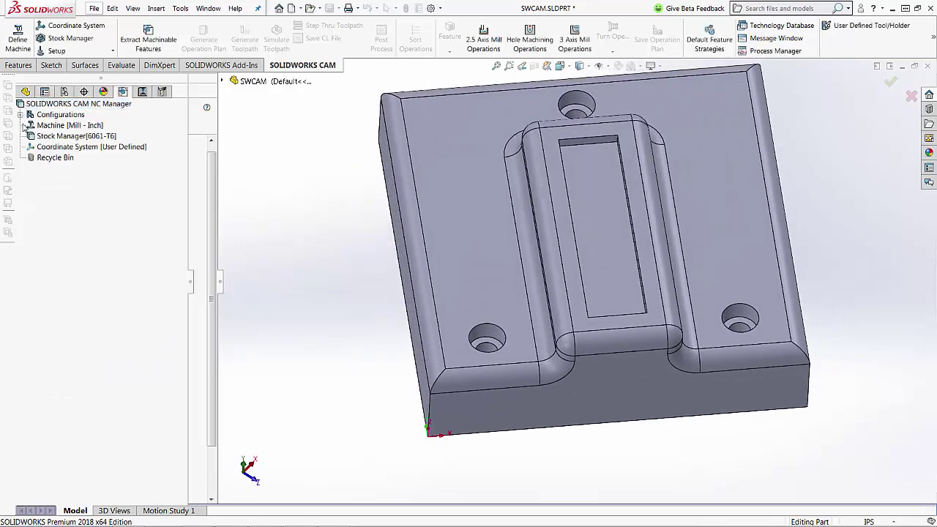
left_click(46, 148)
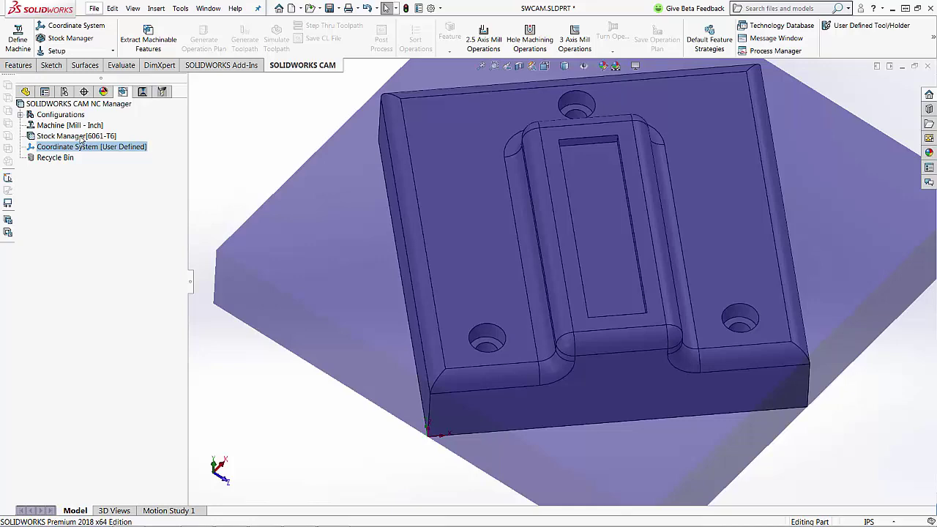
right_click(82, 139)
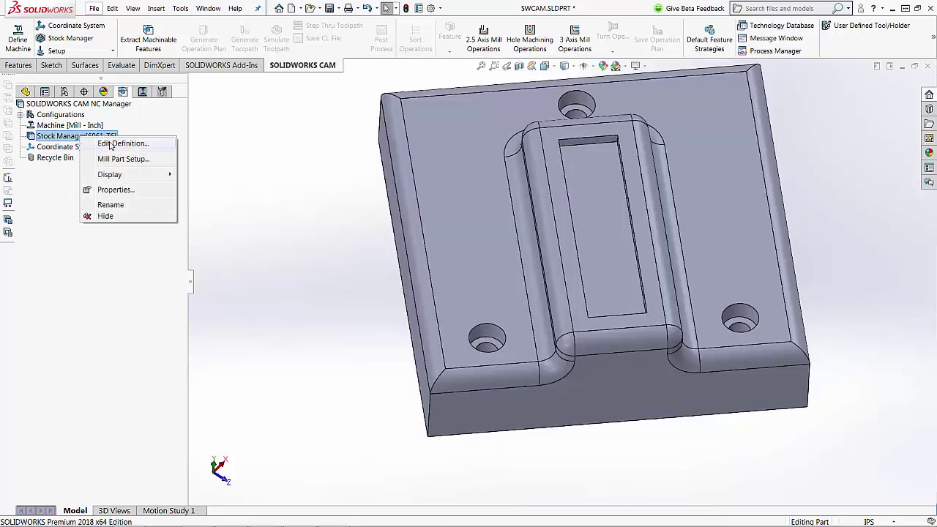
left_click(112, 144)
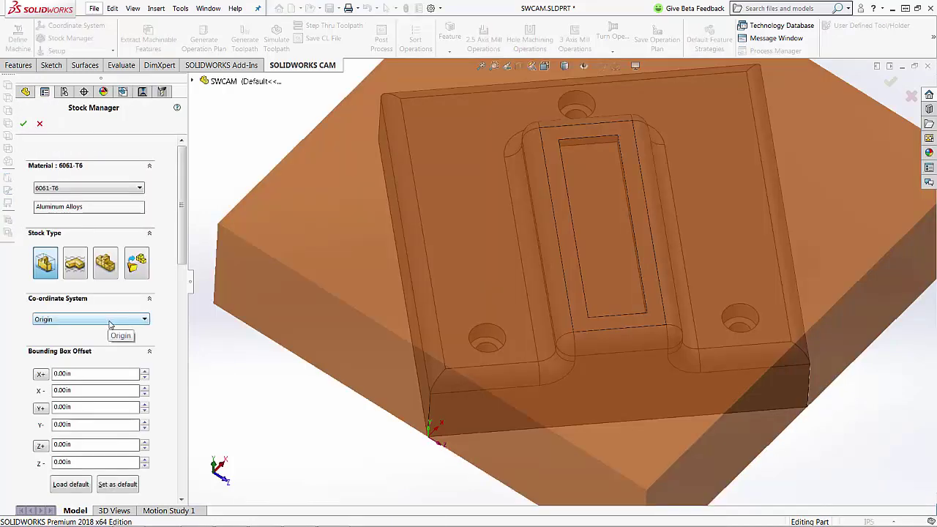
Base the 6061-T6 stock bounding box on the FCS coordinate system and accept it
left_click(109, 322)
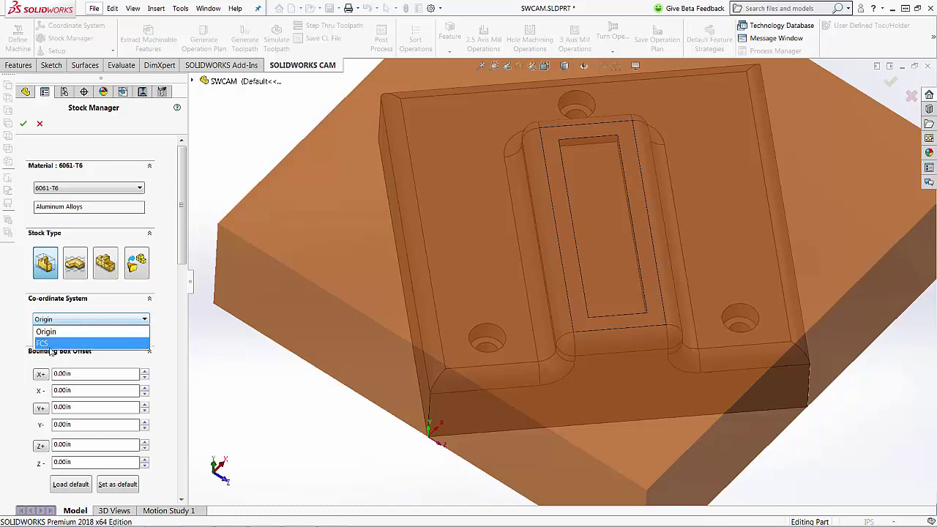
mouse_move(278, 395)
middle_mouse_down()
mouse_move(330, 408)
mouse_move(289, 393)
middle_mouse_up()
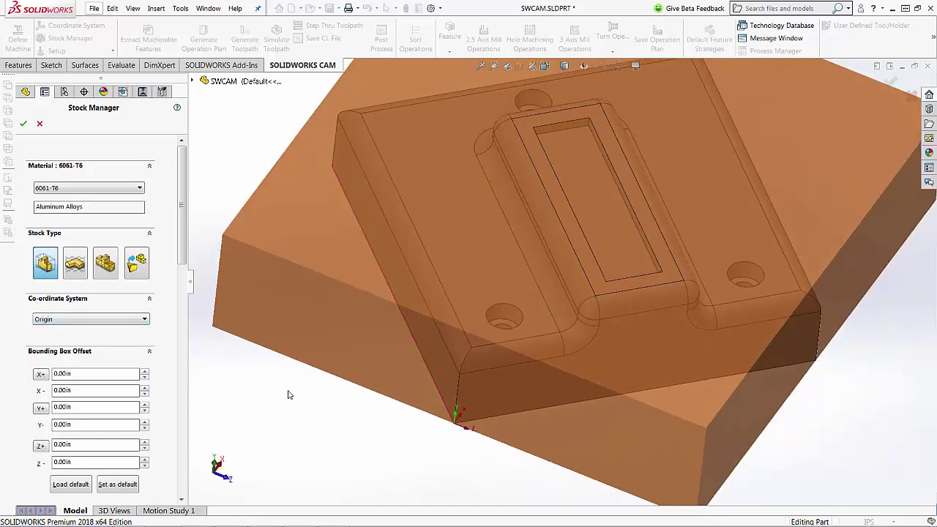
left_click(73, 322)
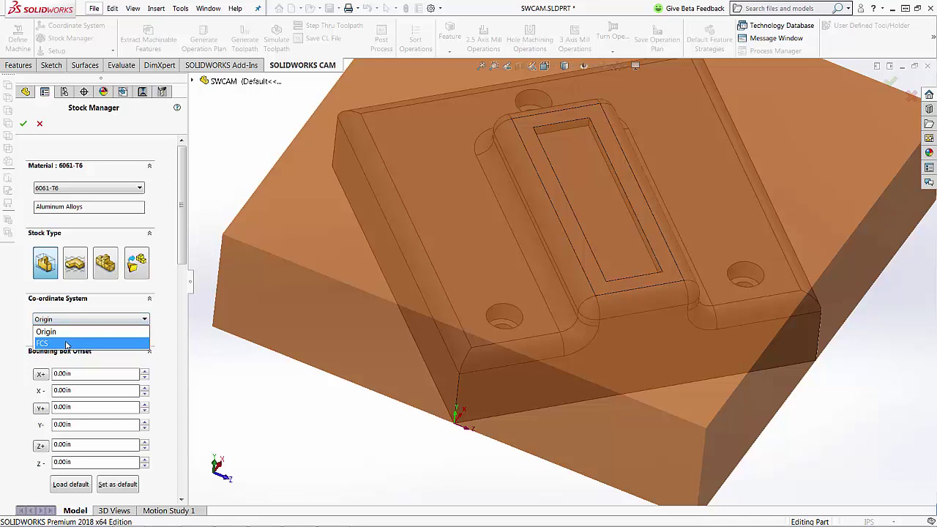
left_click(65, 344)
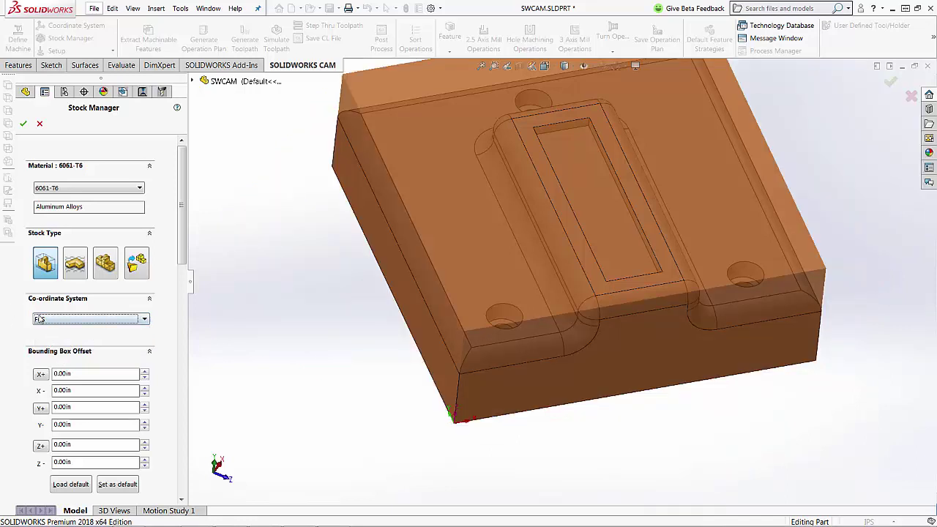
middle_click_drag(373, 344, 369, 418)
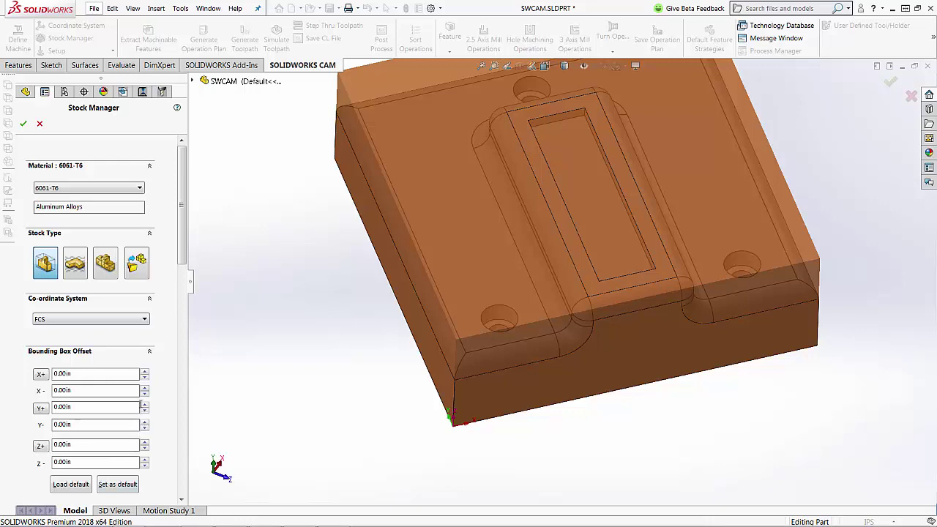
left_click(23, 123)
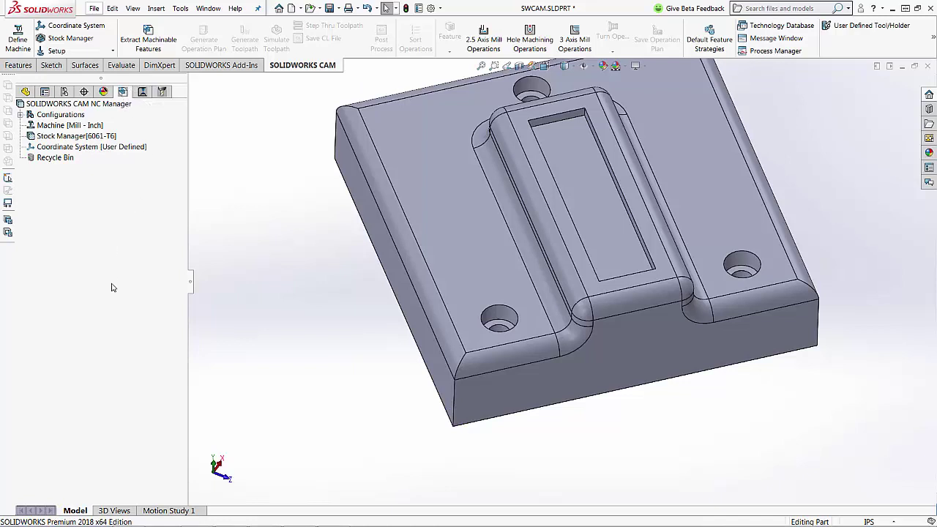
Start a Reference Geometry coordinate system from the Features commands, then cancel it
left_click(19, 66)
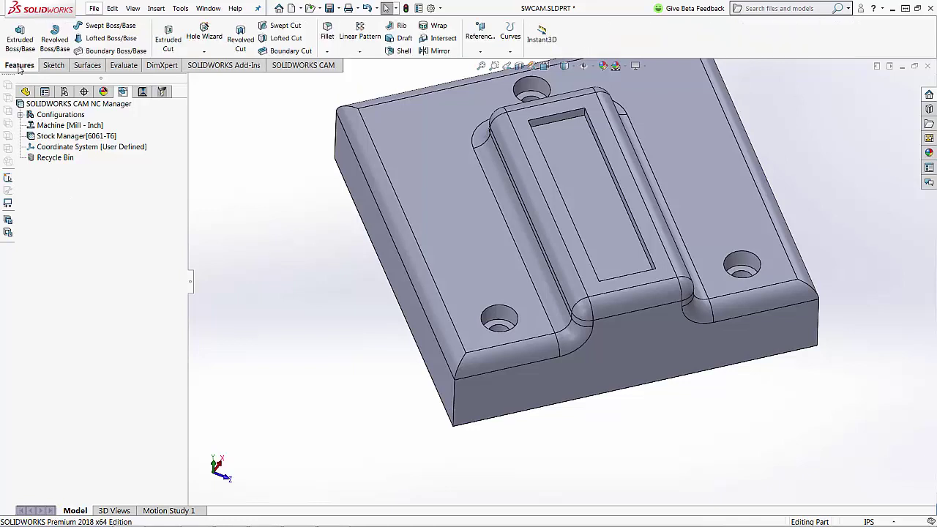
left_click(480, 38)
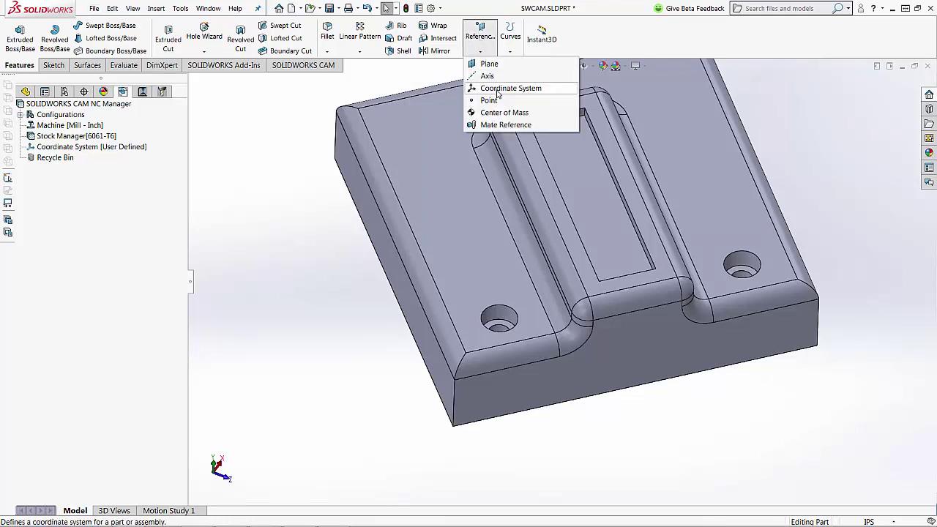
left_click(498, 89)
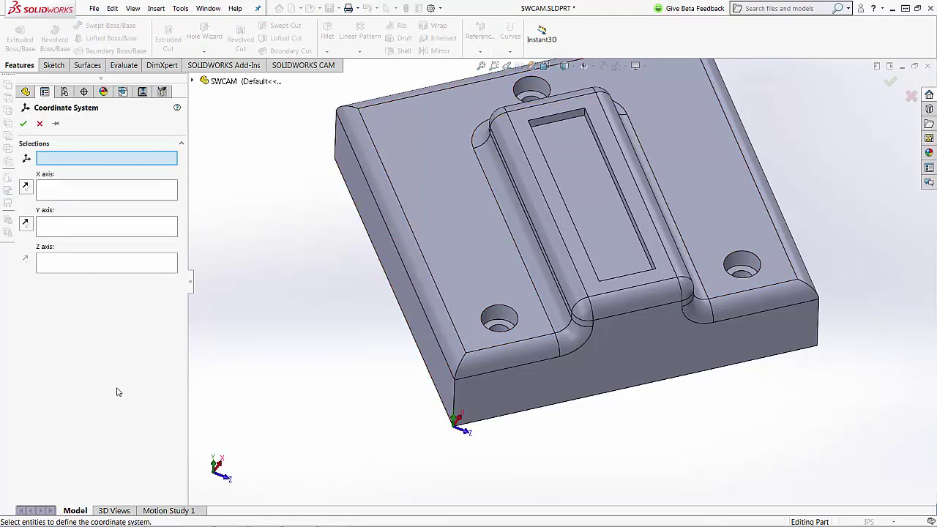
left_click(40, 123)
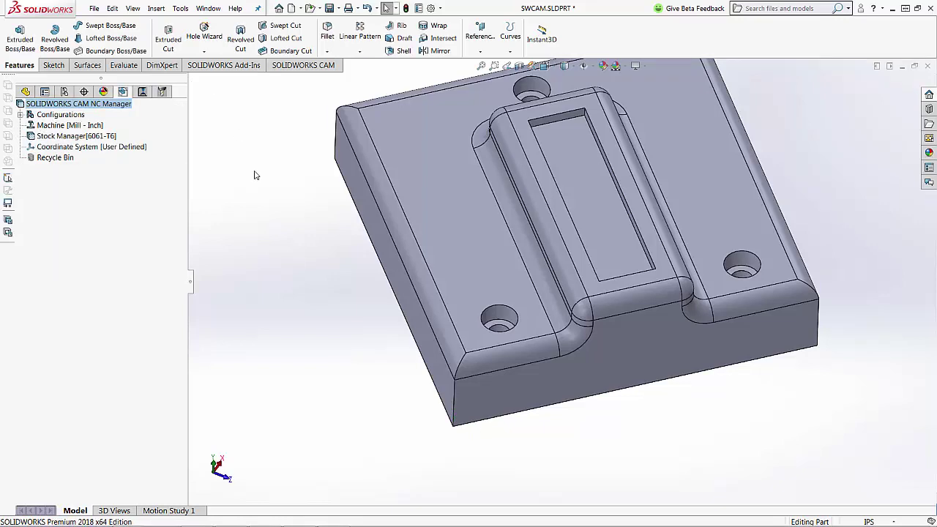